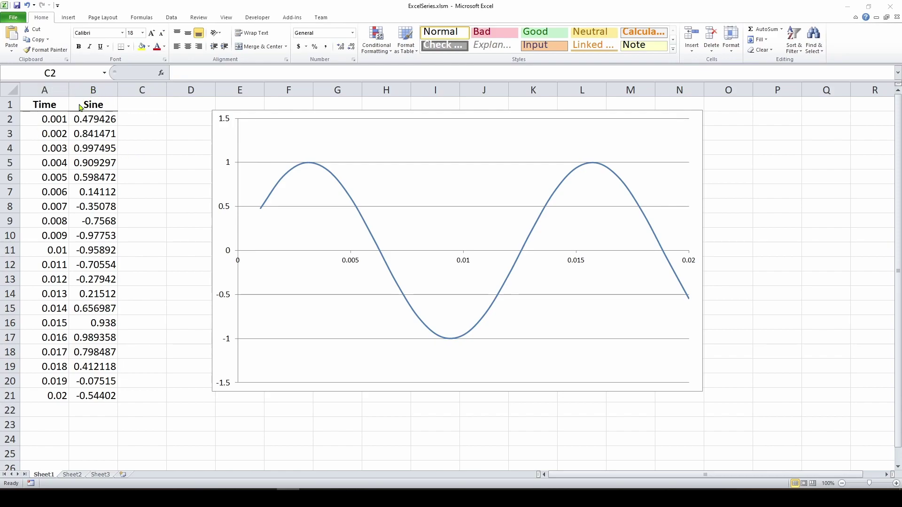
Step: Examine the Time values in column A and the Sine formula in cell B2
click(42, 120)
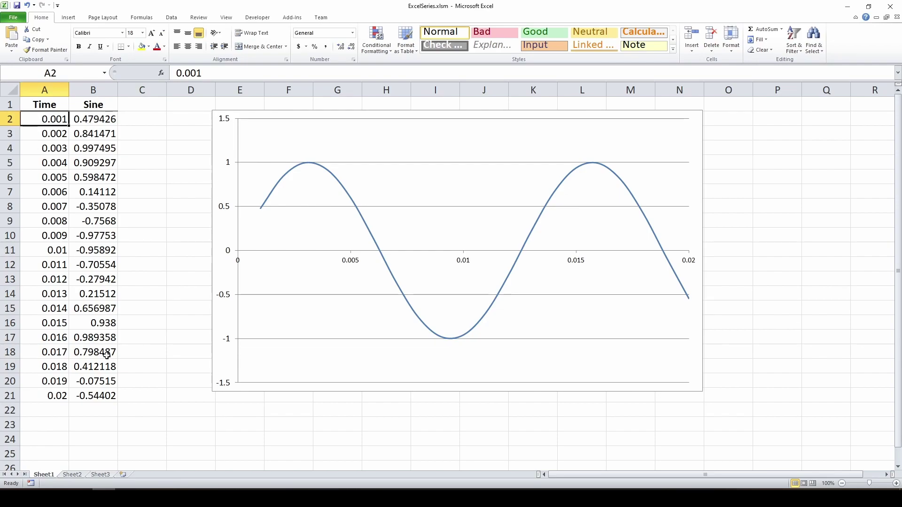
click(38, 133)
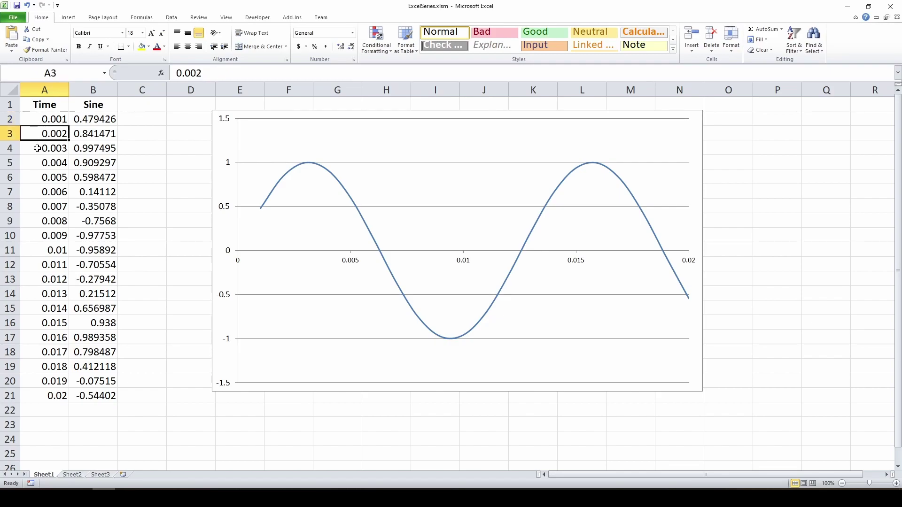
click(37, 148)
click(48, 119)
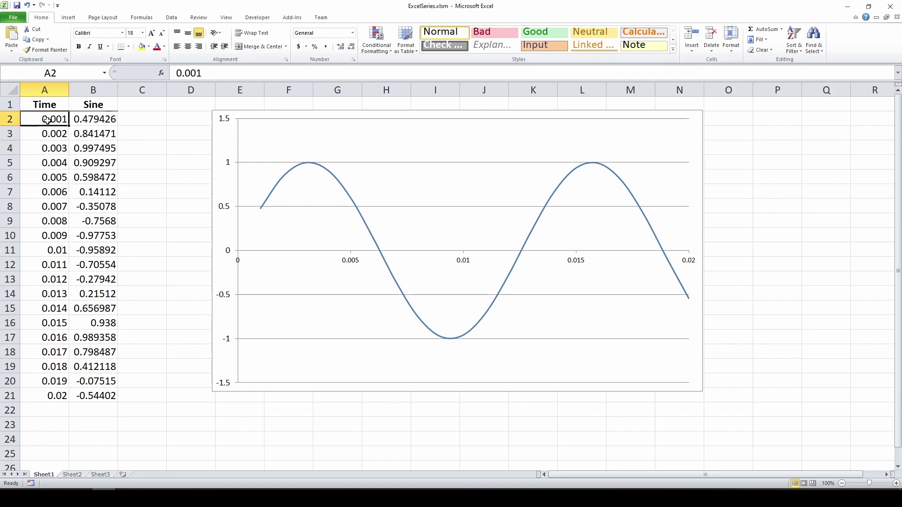
click(84, 119)
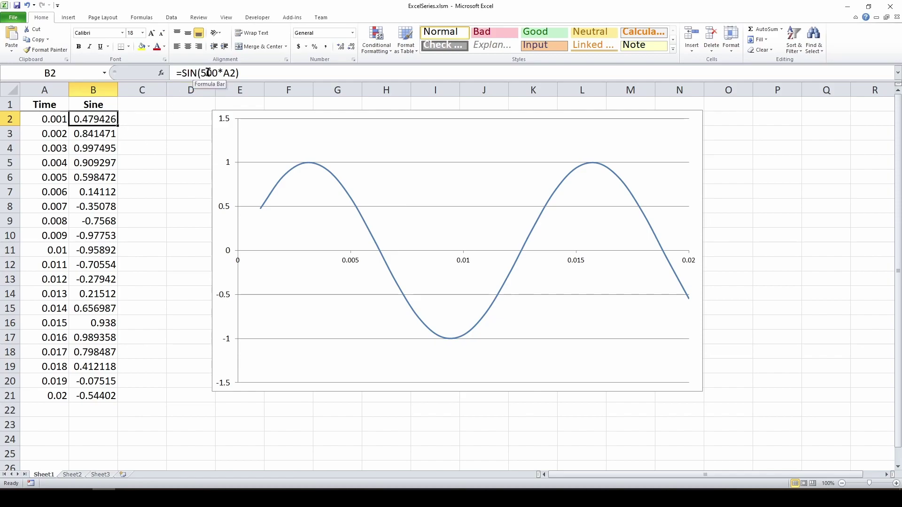
click(51, 119)
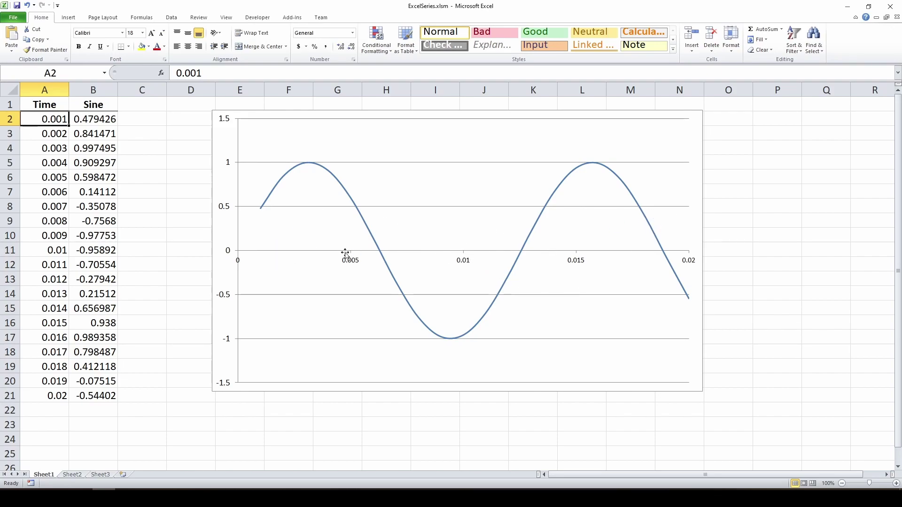
click(143, 90)
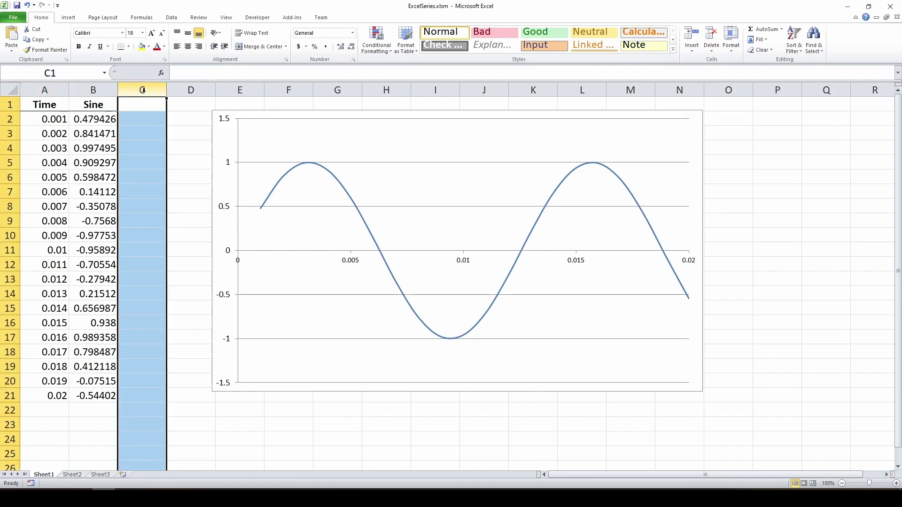
click(136, 120)
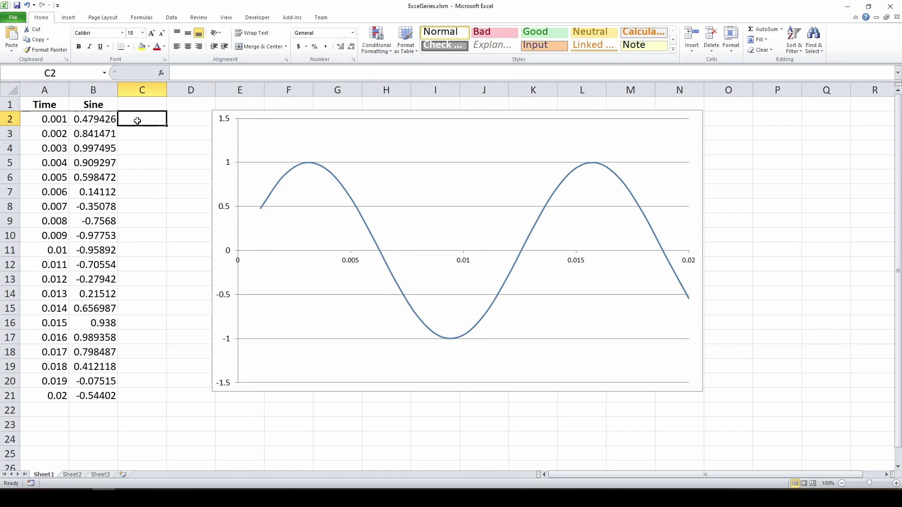
drag(137, 119, 140, 394)
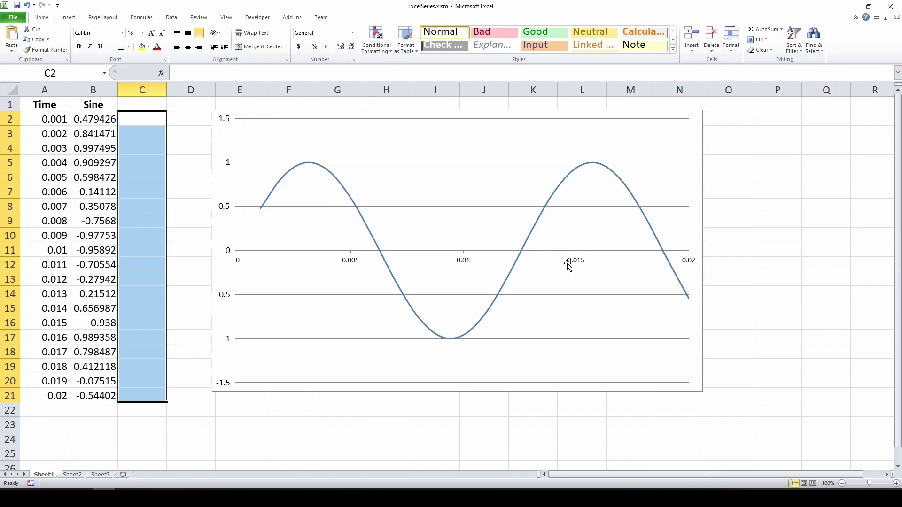
Step: Enter the formula =B2/2 in cell C2
click(139, 120)
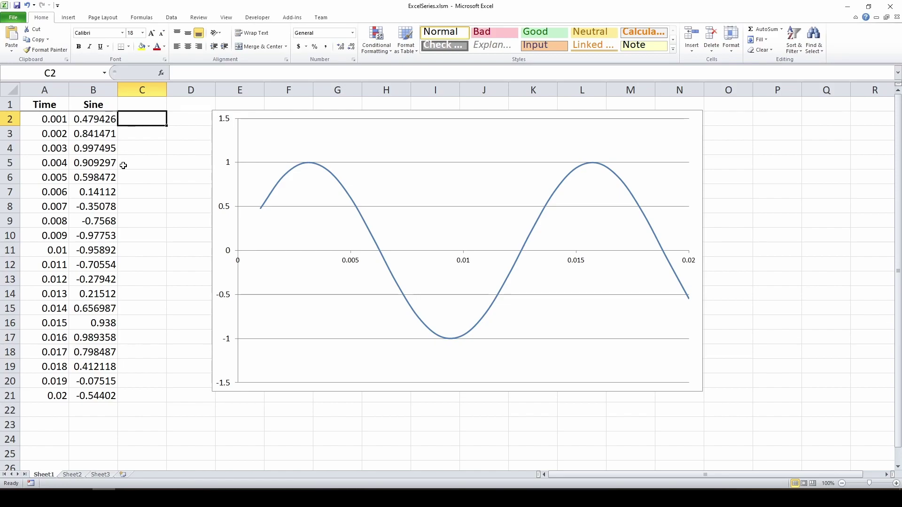
text(=)
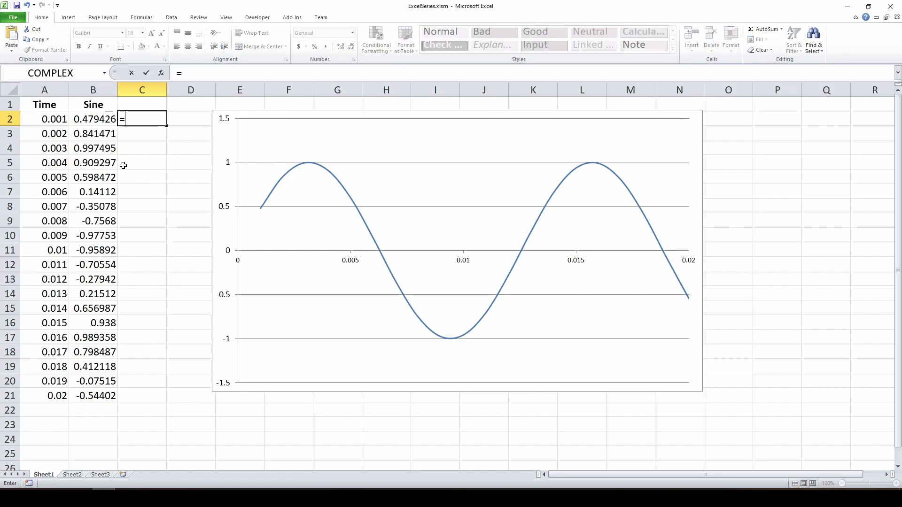
click(83, 117)
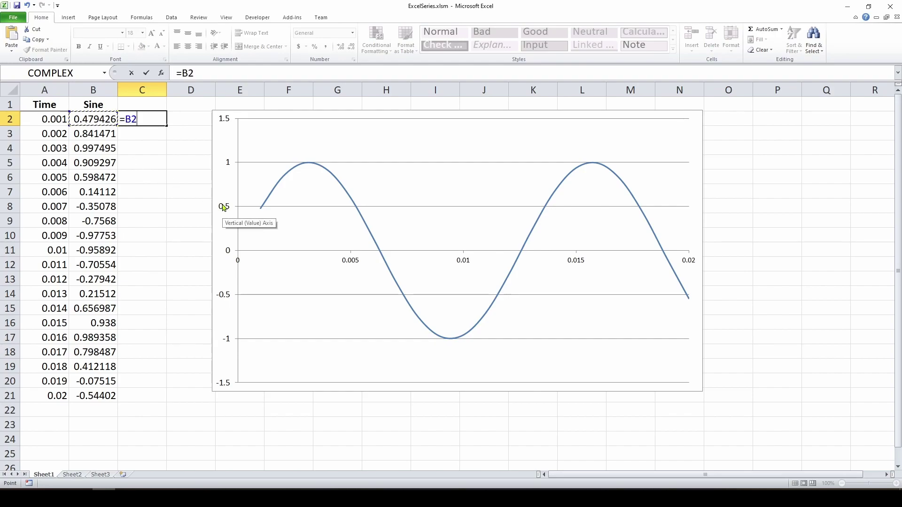
text(/2)
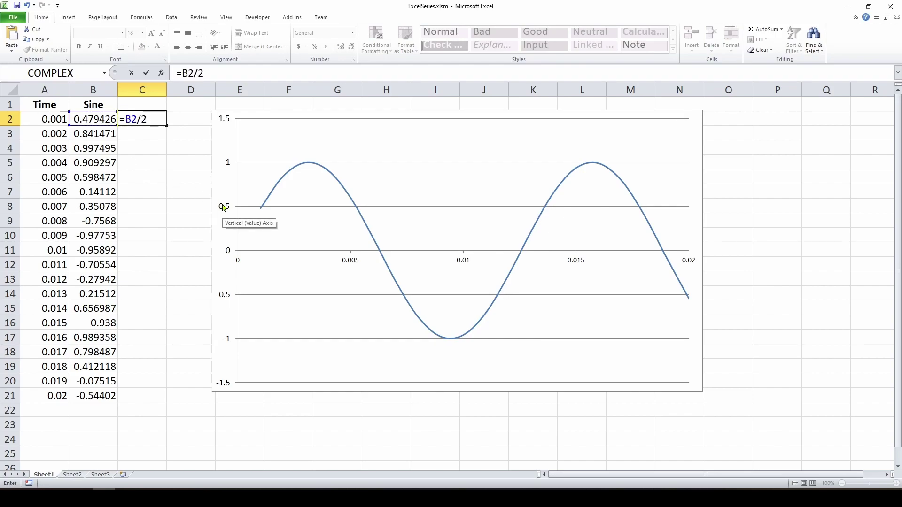
key(Return)
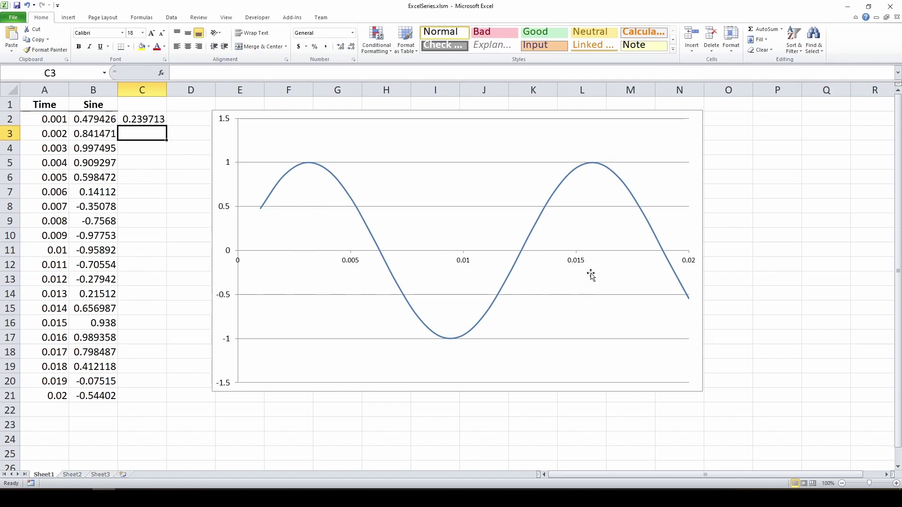
Step: Fill the half-amplitude formula from C2 down to C21
click(142, 120)
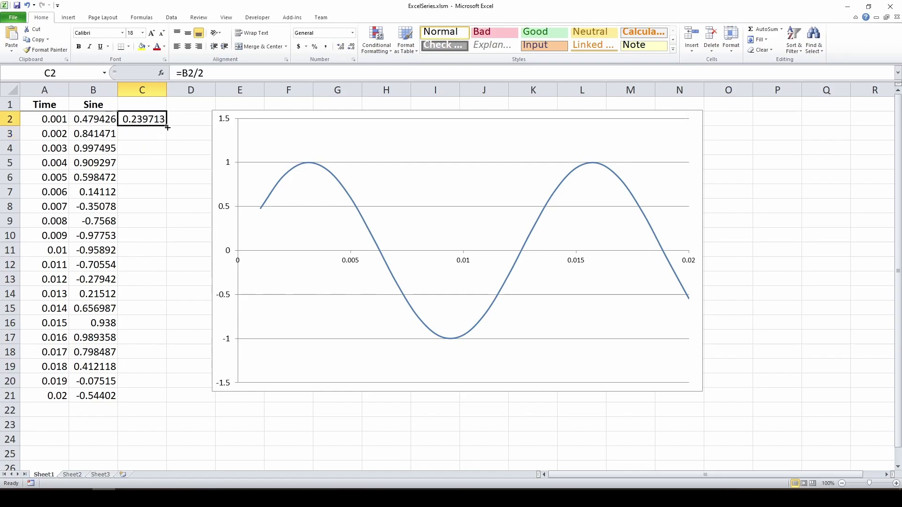
drag(168, 127, 160, 400)
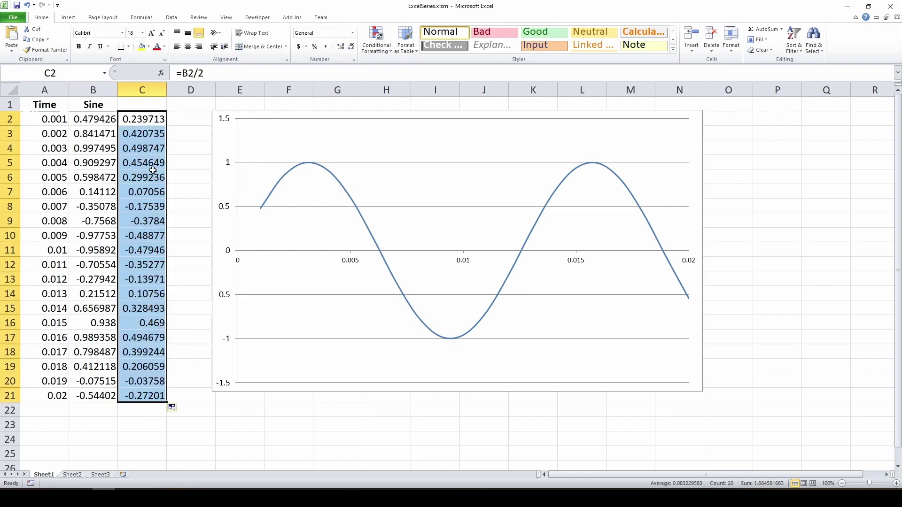
click(144, 119)
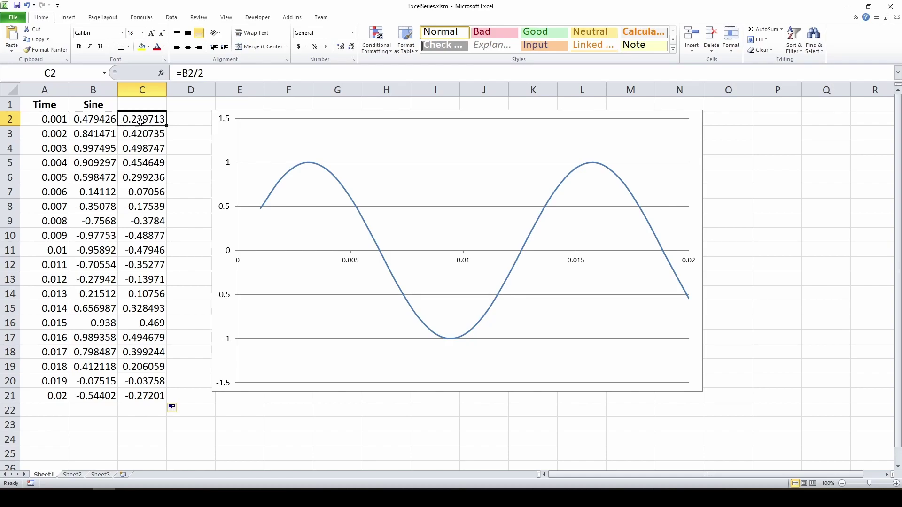
Step: Review the sine chart's data range and series in the Select Data Source dialog, leaving them as they are
click(394, 185)
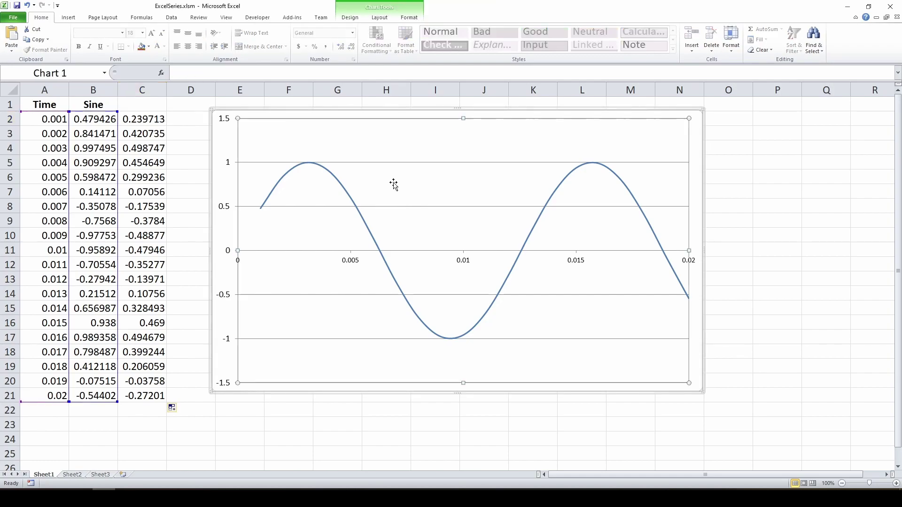
right_click(394, 184)
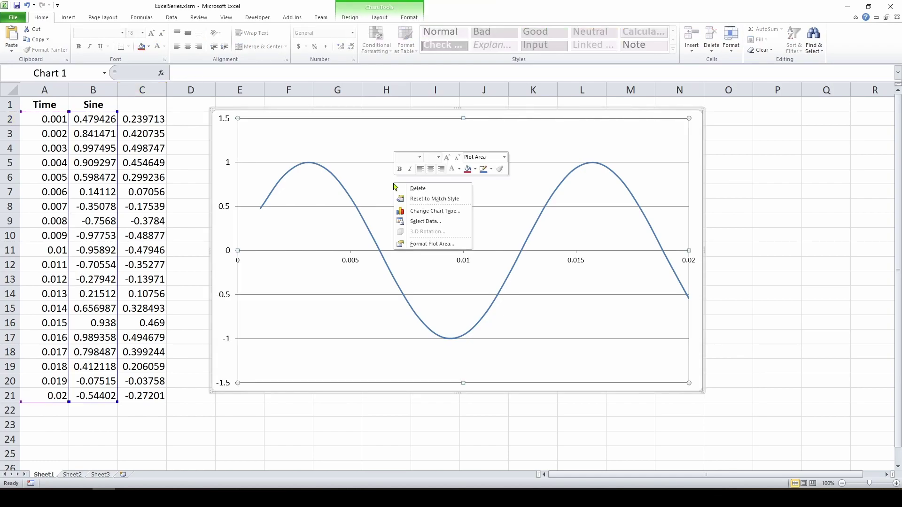
click(425, 221)
drag(389, 168, 385, 179)
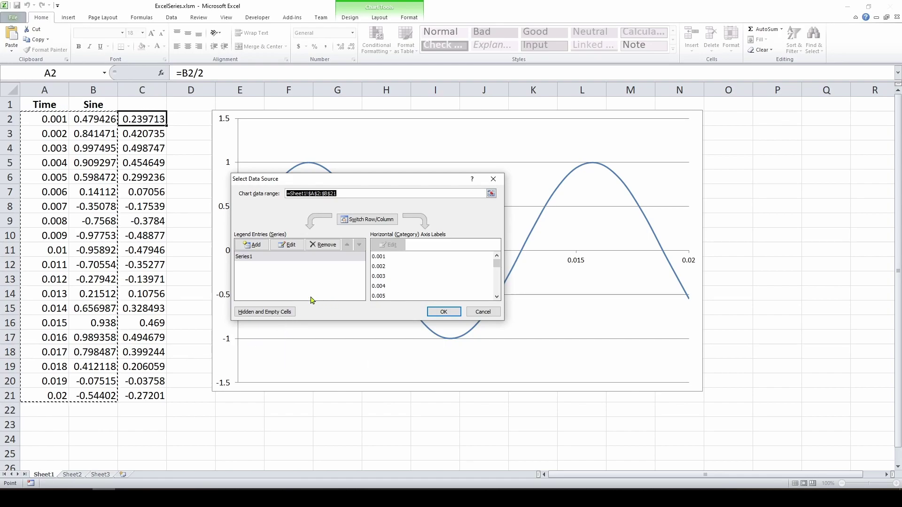
click(485, 311)
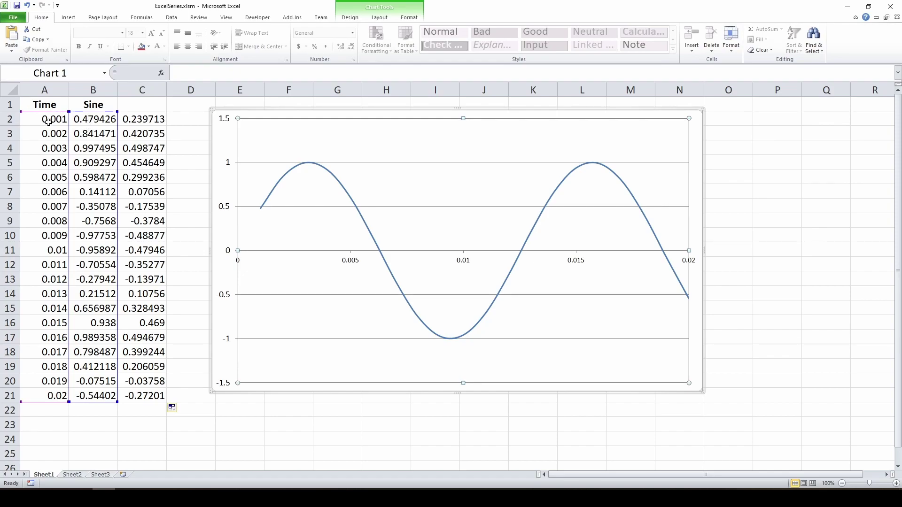
Step: Extend the chart's value range to include column C as a second series, and shrink it back to column B only
drag(41, 113, 81, 117)
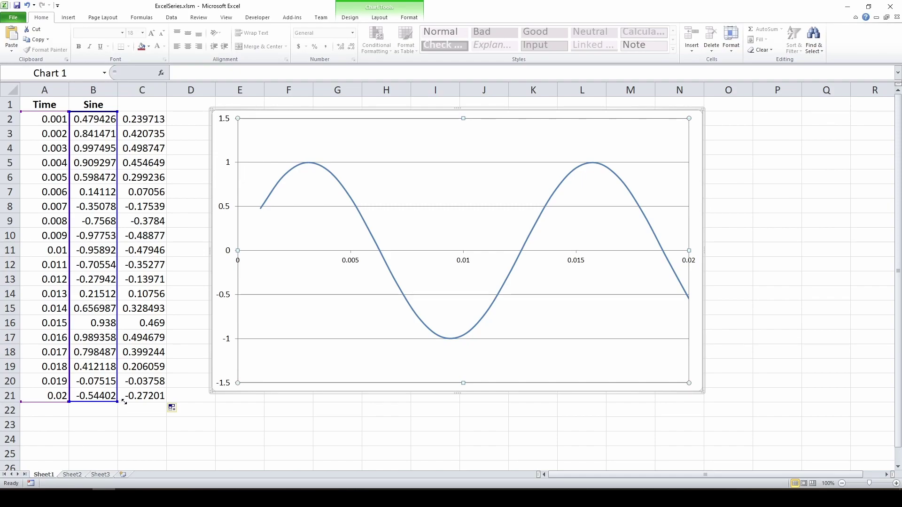
drag(125, 402, 151, 401)
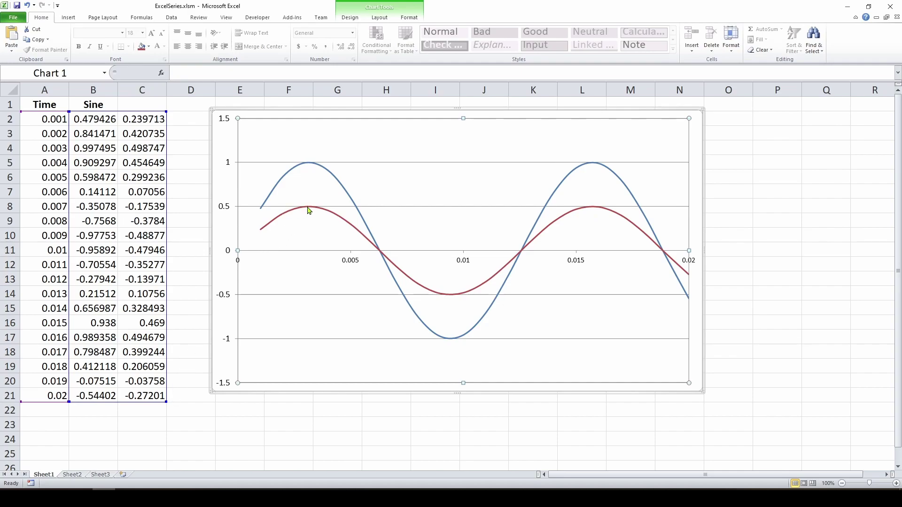
mouse_move(309, 212)
drag(166, 401, 118, 402)
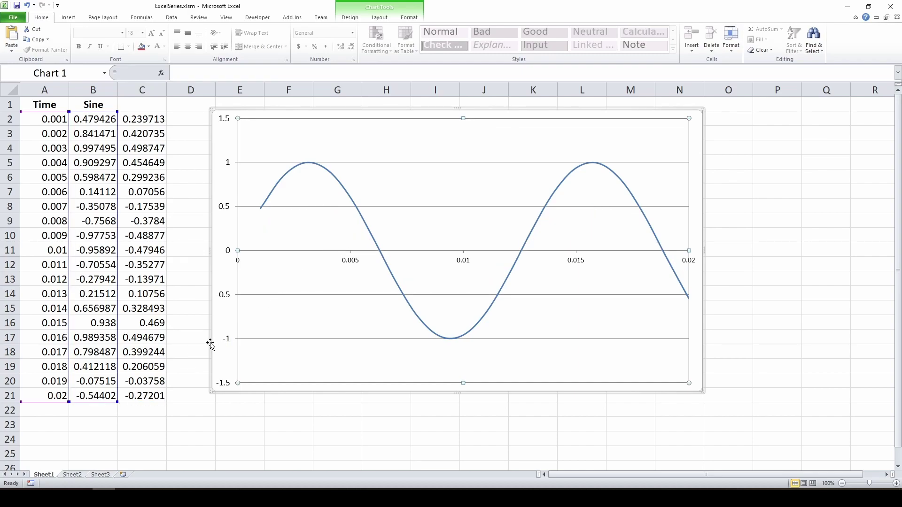
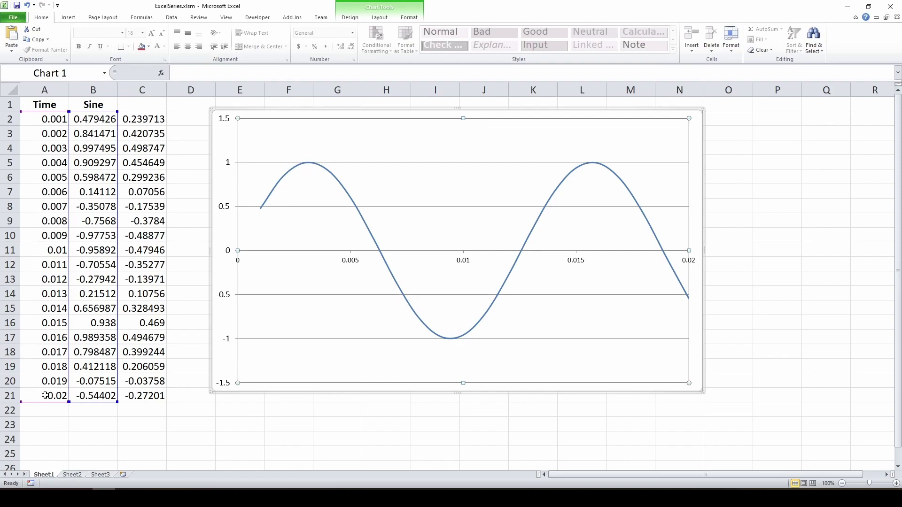
click(184, 362)
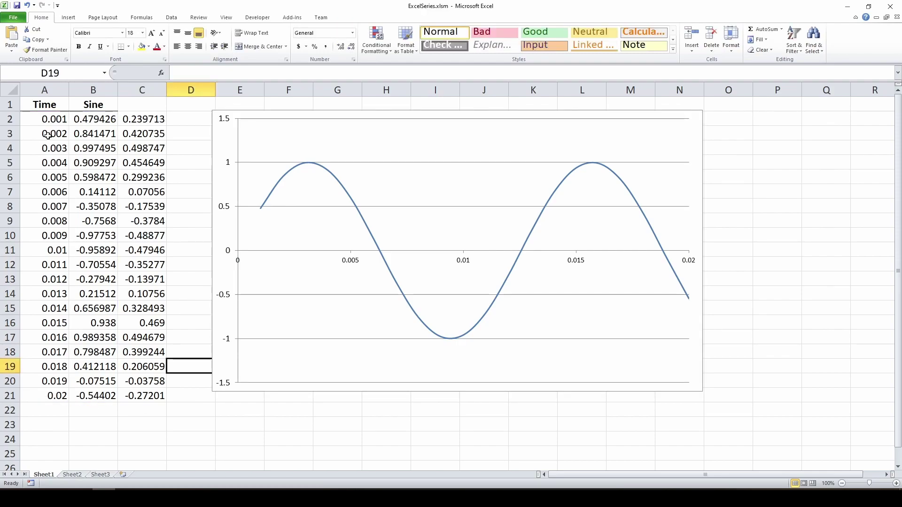
Step: Continue the Time series down to 0.03 in row 31 and fill the formulas of columns B and C to the same row
drag(39, 380, 61, 396)
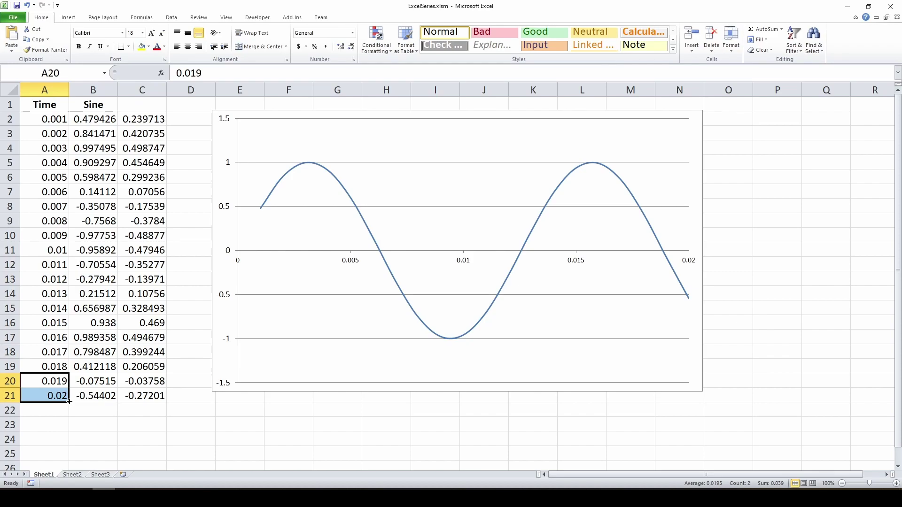
drag(69, 401, 69, 458)
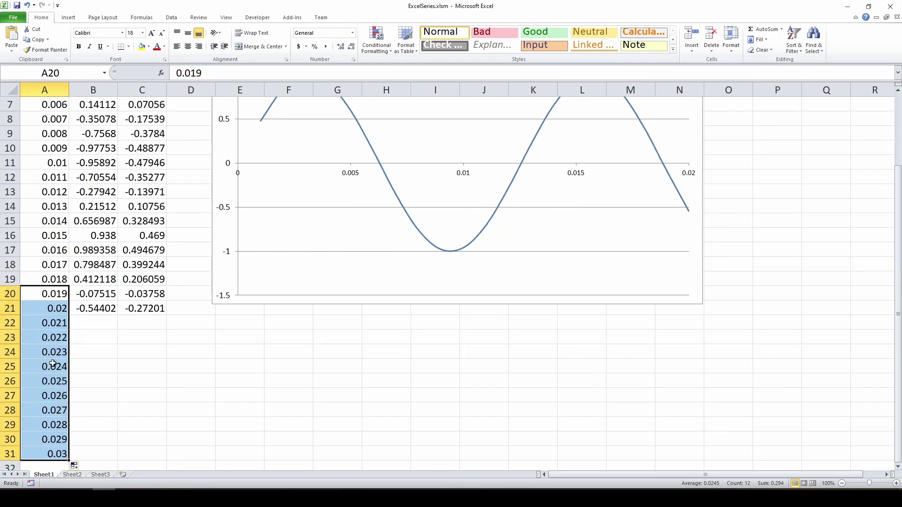
click(43, 311)
drag(99, 308, 130, 308)
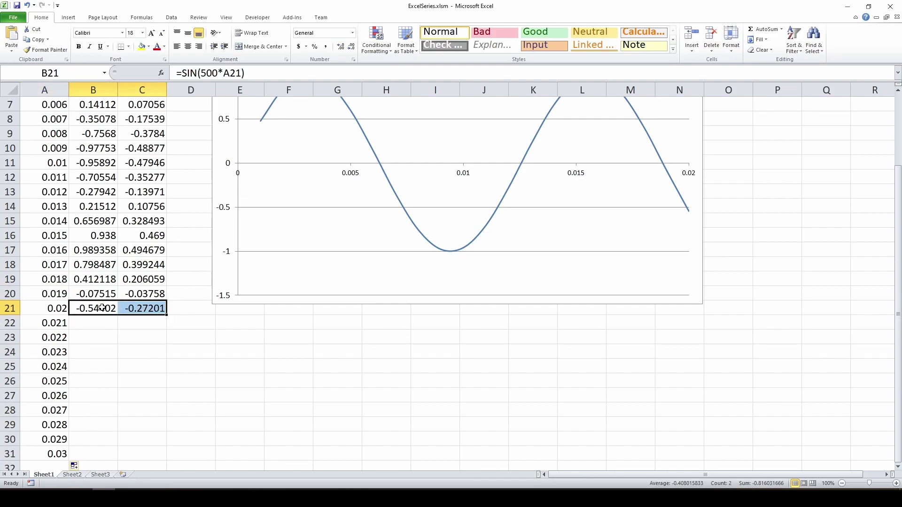
drag(167, 315, 168, 458)
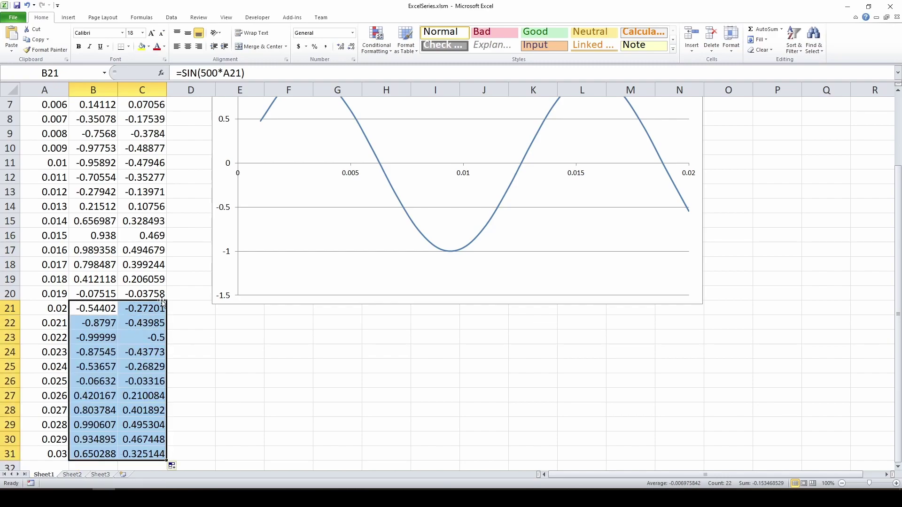
Step: Extend the chart's Time and Sine source ranges down to row 31
click(297, 185)
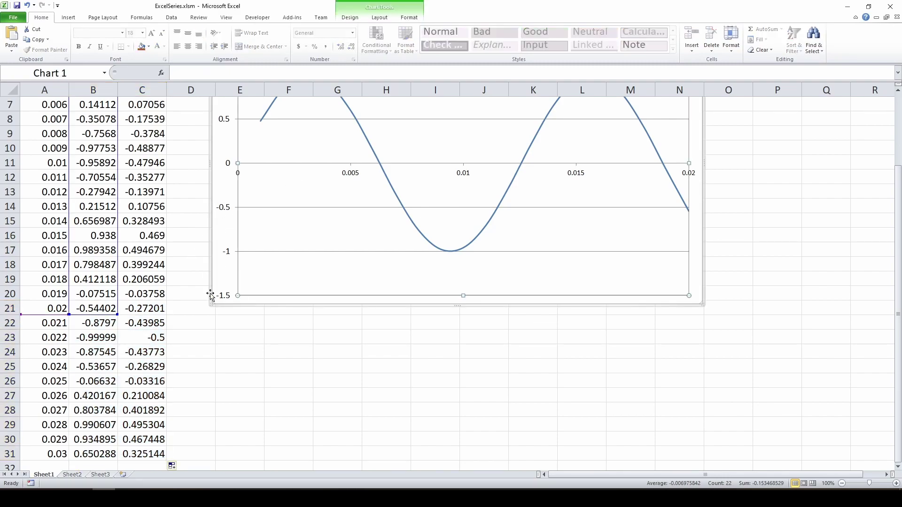
scroll(211, 354, up, 2)
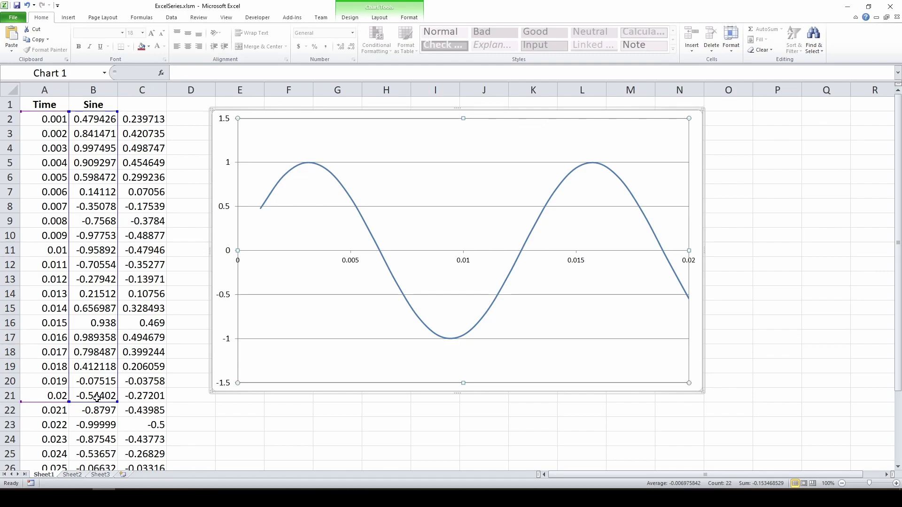
scroll(96, 390, down, 1)
scroll(95, 390, down, 2)
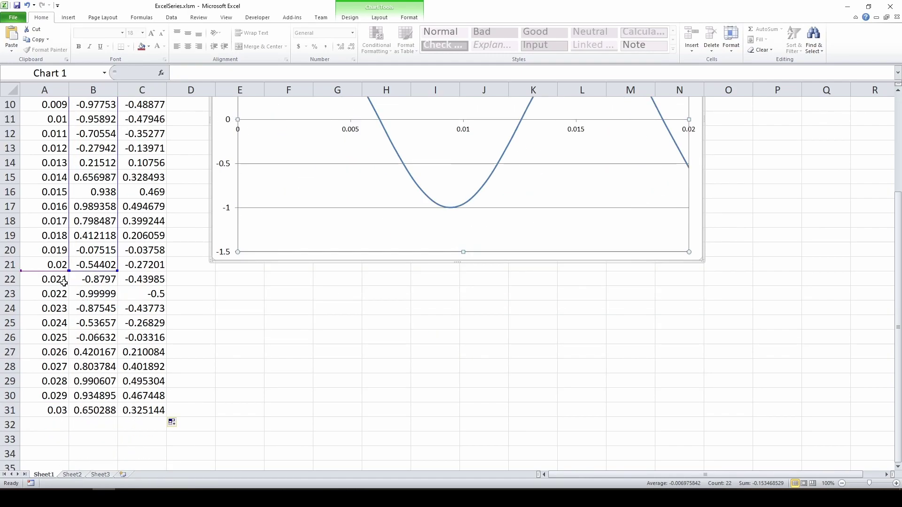
drag(67, 273, 68, 296)
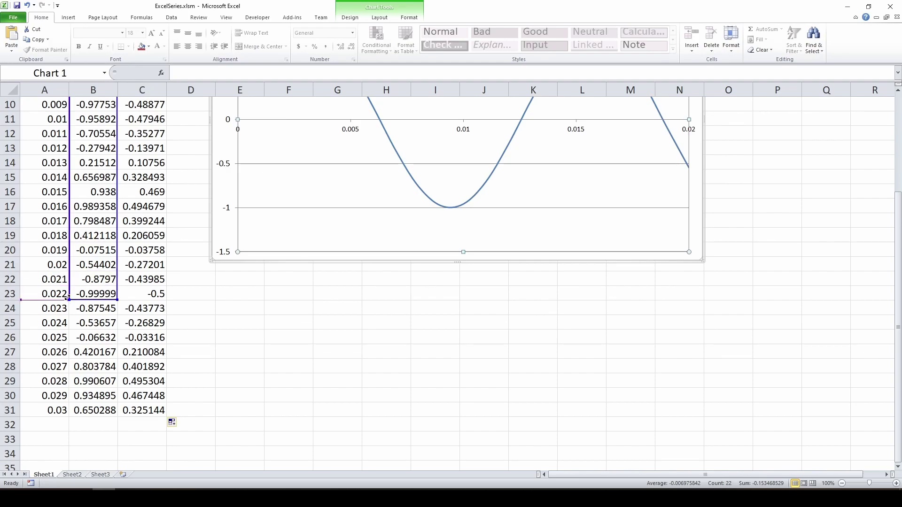
drag(66, 300, 63, 417)
scroll(388, 380, up, 2)
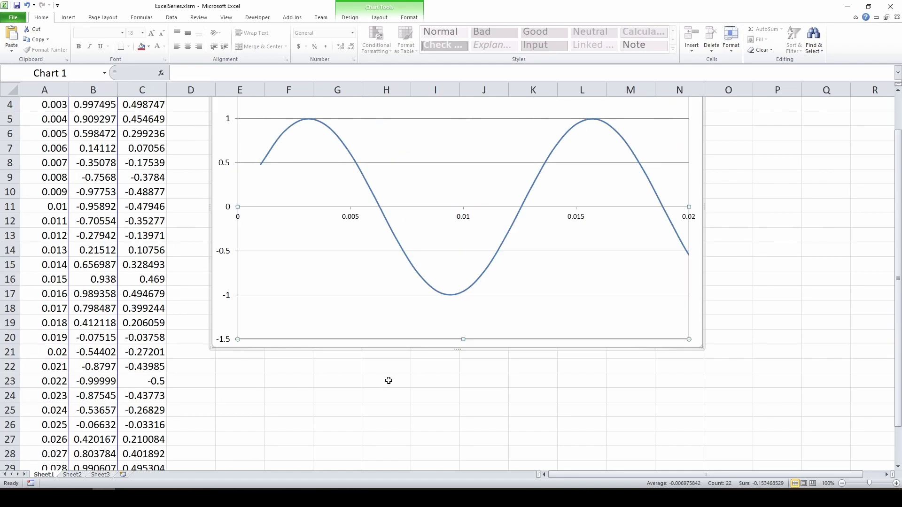
click(361, 389)
scroll(362, 385, up, 1)
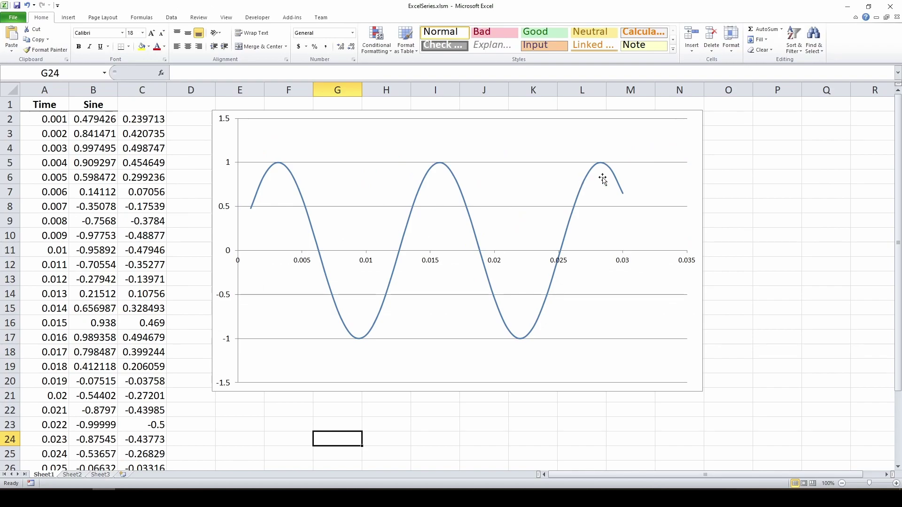
Step: Extend the chart's value range from column B to include column C, rows 2 to 31, as a second series
scroll(611, 214, down, 1)
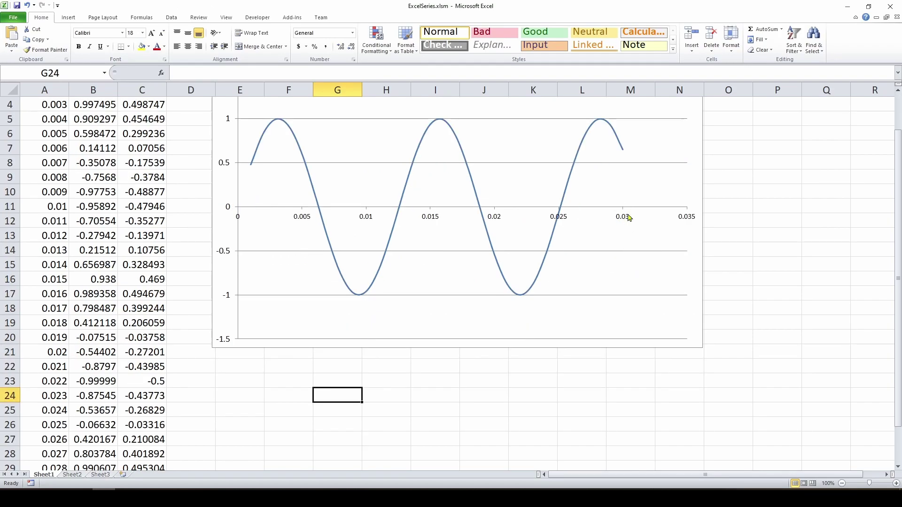
scroll(365, 244, up, 1)
scroll(366, 245, down, 2)
scroll(365, 248, up, 1)
click(349, 140)
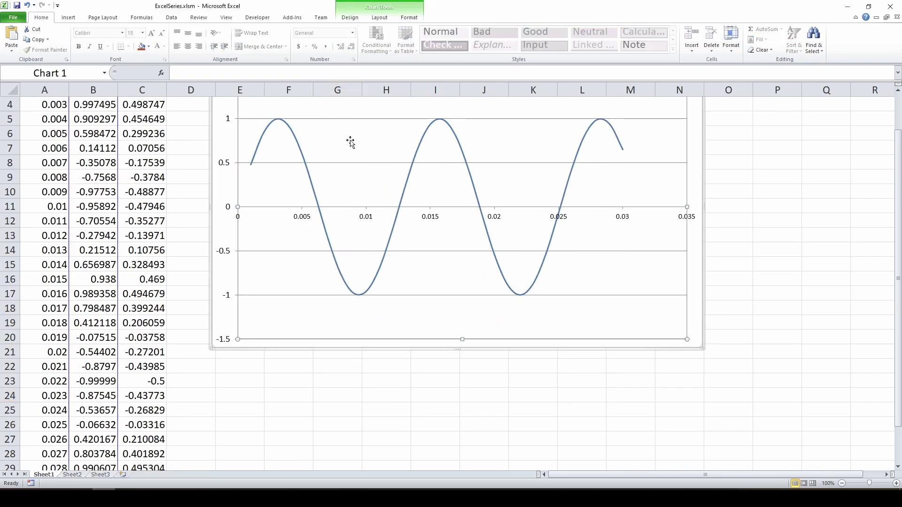
scroll(192, 234, down, 1)
scroll(192, 233, down, 3)
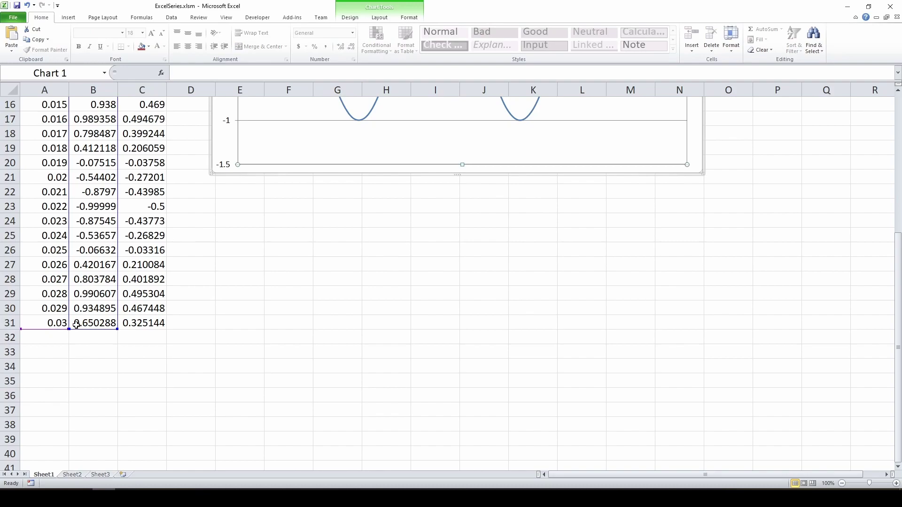
scroll(79, 320, up, 5)
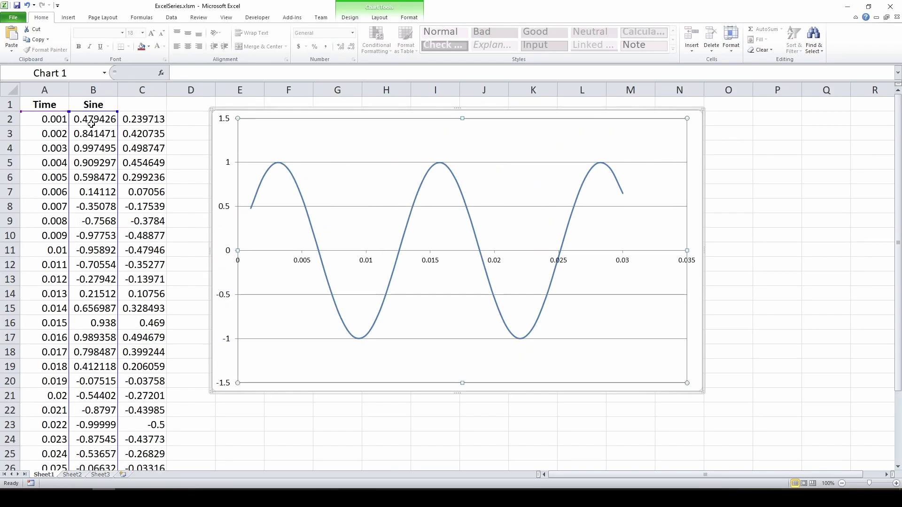
scroll(221, 203, down, 3)
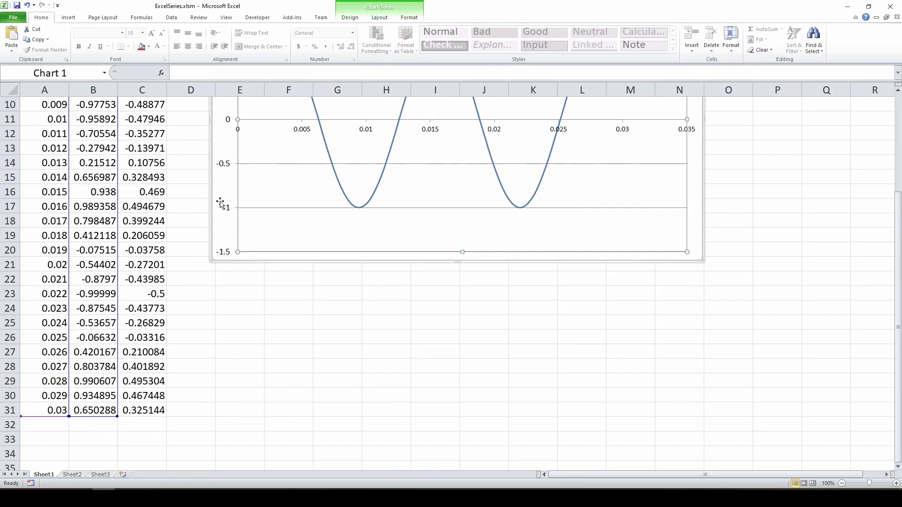
scroll(221, 203, down, 1)
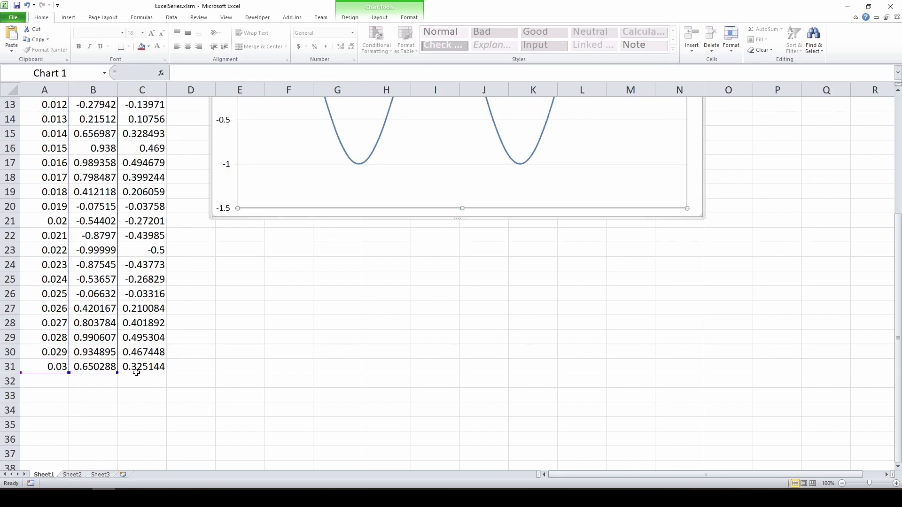
drag(119, 373, 150, 373)
scroll(236, 358, up, 4)
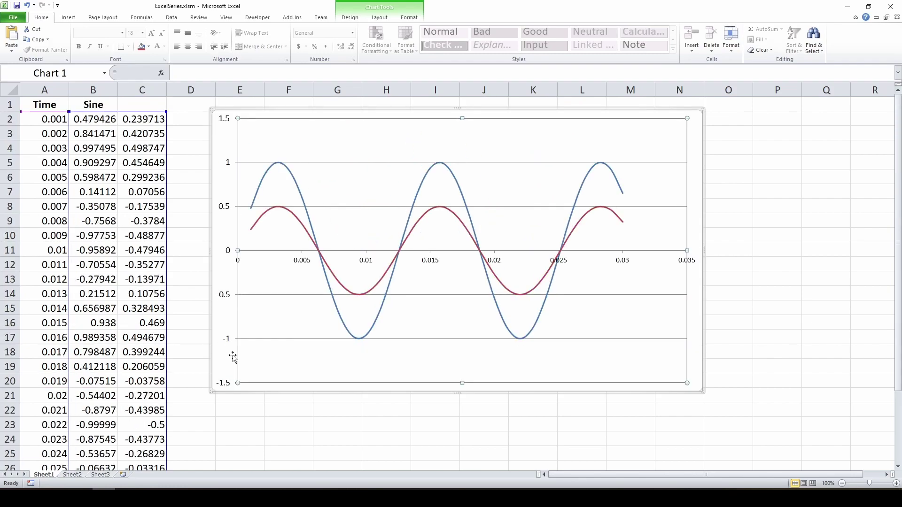